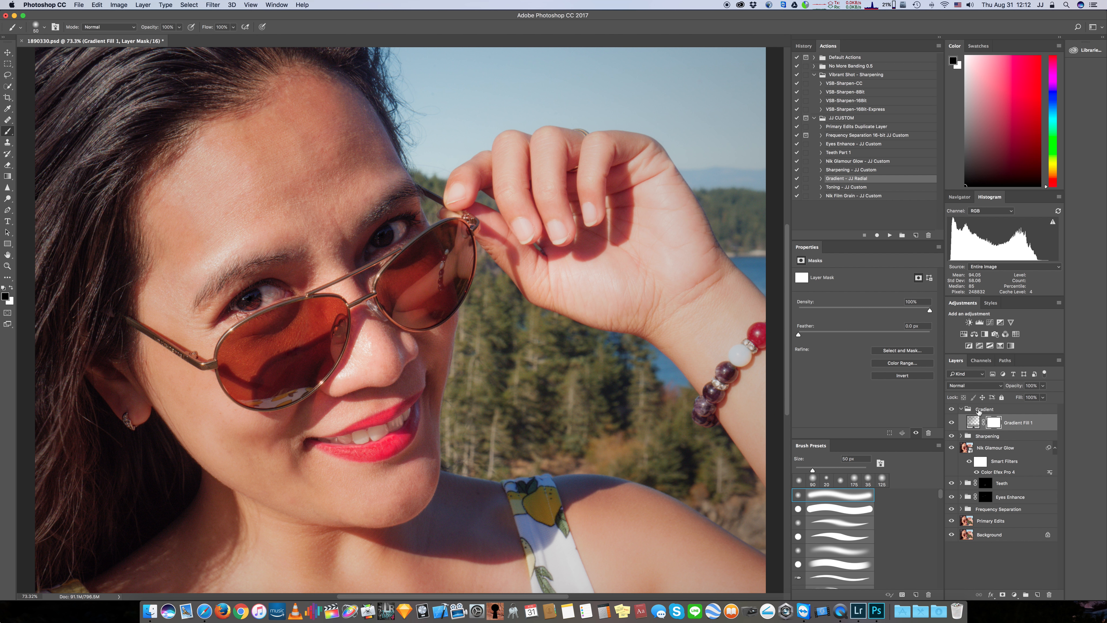
Ready a black brush for the Gradient Fill 1 mask and enlarge its size to 1400 px
{"action": "left_click", "coordinate": [11, 288]}
{"action": "left_click", "coordinate": [4, 290]}
{"action": "left_click", "coordinate": [11, 287]}
{"action": "left_click", "coordinate": [11, 288]}
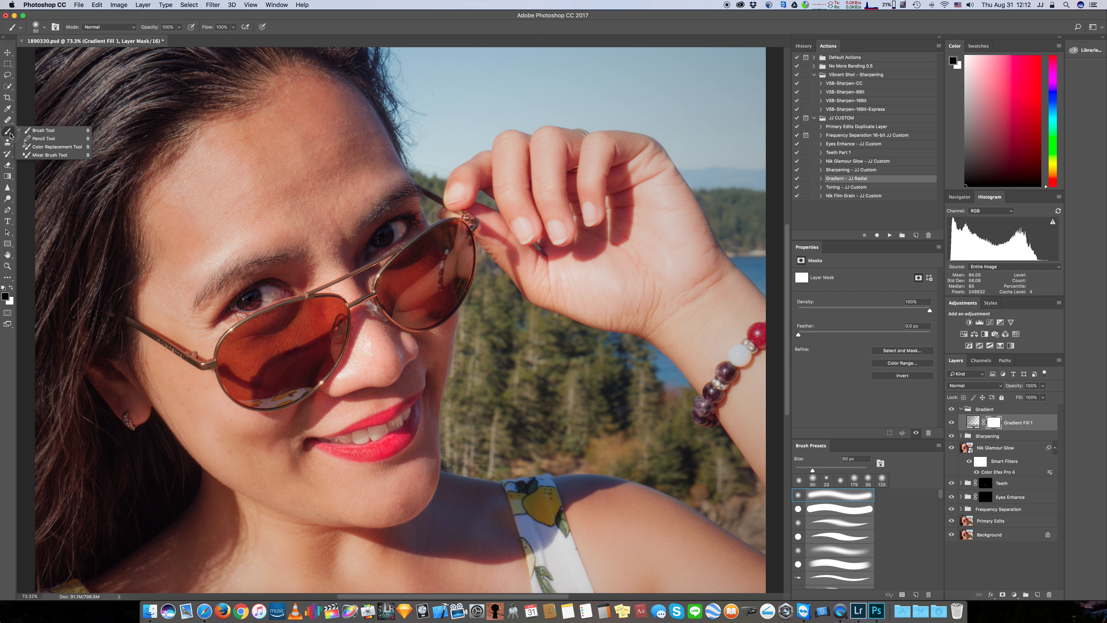
{"action": "key", "text": "bracketright"}
{"action": "key", "text": "bracketright"}
{"action": "key", "text": "bracketright"}
{"action": "key", "text": "bracketright"}
{"action": "key", "text": "bracketright"}
{"action": "key", "text": "bracketright"}
{"action": "key", "text": "bracketright"}
{"action": "key", "text": "bracketright"}
{"action": "key", "text": "bracketright"}
{"action": "key", "text": "bracketright"}
{"action": "key", "text": "bracketright"}
{"action": "key", "text": "bracketright"}
{"action": "key", "text": "bracketright"}
{"action": "key", "text": "bracketright"}
{"action": "key", "text": "bracketright"}
{"action": "key", "text": "bracketright"}
{"action": "key", "text": "bracketright"}
{"action": "key", "text": "bracketright"}
{"action": "key", "text": "bracketright"}
{"action": "key", "text": "bracketright"}
{"action": "key", "text": "bracketright"}
{"action": "key", "text": "bracketright"}
{"action": "key", "text": "bracketright"}
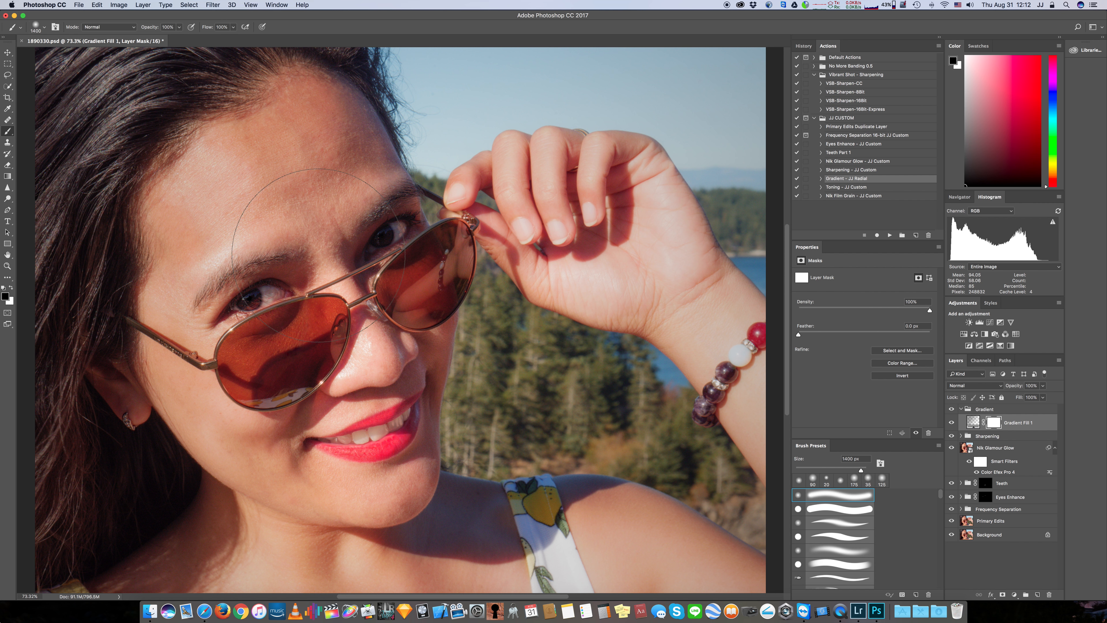
Paint black over the woman's face, hair and shoulder on the Gradient Fill 1 mask, reducing the brush to 1000 px
{"action": "mouse_move", "coordinate": [264, 137]}
{"action": "left_mouse_down"}
{"action": "mouse_move", "coordinate": [241, 134]}
{"action": "mouse_move", "coordinate": [235, 120]}
{"action": "left_mouse_up"}
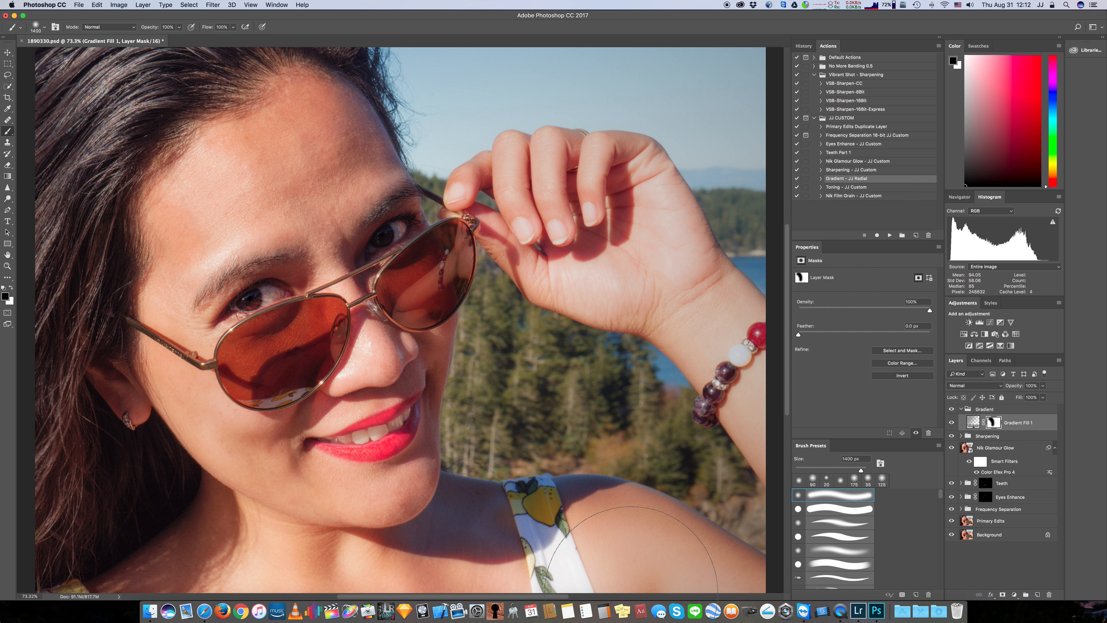
{"action": "left_click_drag", "start_coordinate": [659, 601], "coordinate": [416, 553]}
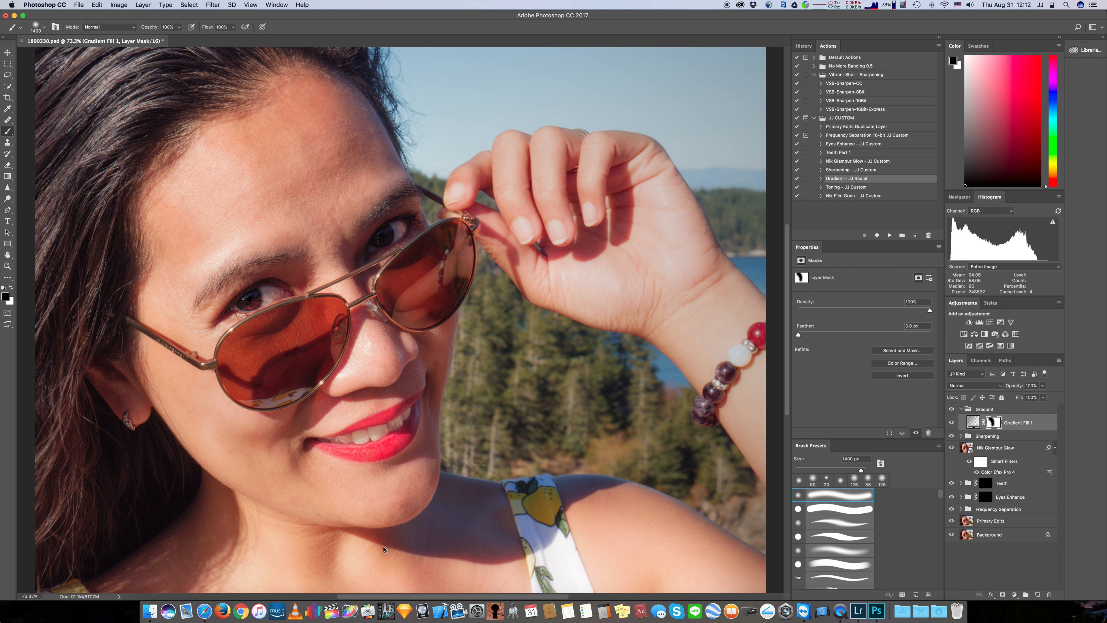
{"action": "key", "text": "bracketleft"}
{"action": "key", "text": "bracketleft"}
{"action": "key", "text": "bracketleft"}
{"action": "key", "text": "bracketleft"}
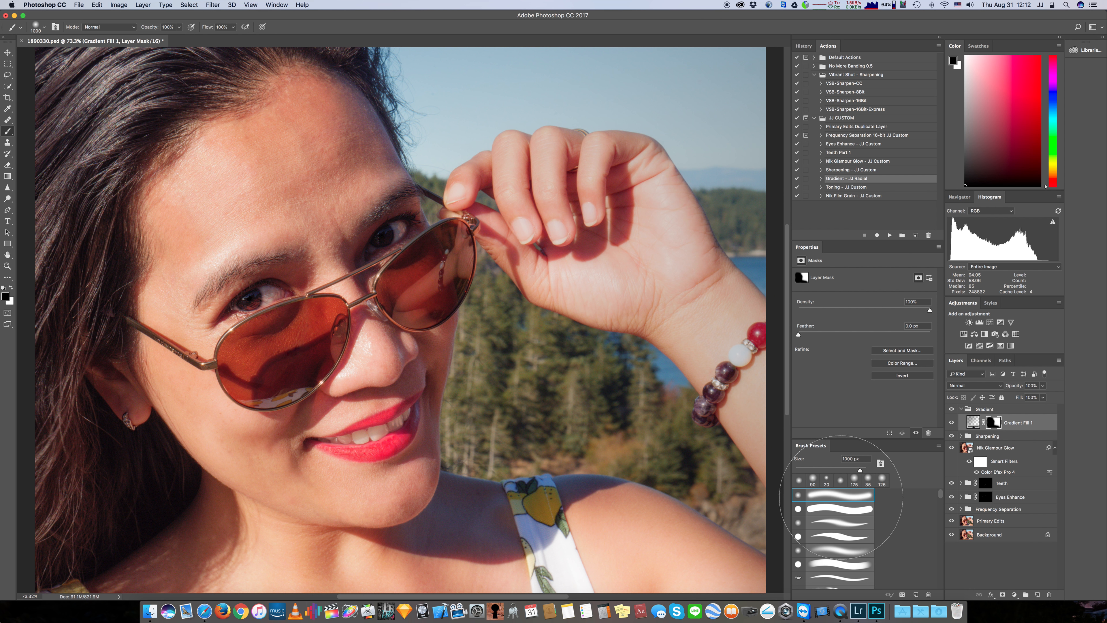
Display the Gradient Fill 1 mask on its own to check the painted area, and return to the photo
{"action": "left_click", "coordinate": [995, 429], "text": "alt"}
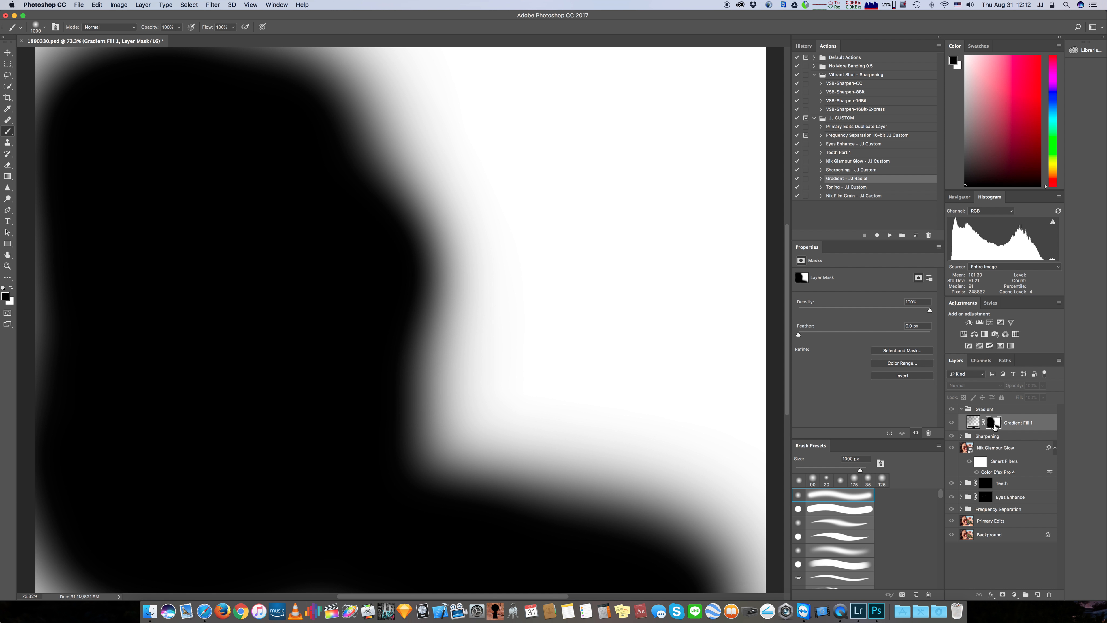
{"action": "left_click", "coordinate": [995, 427], "text": "alt"}
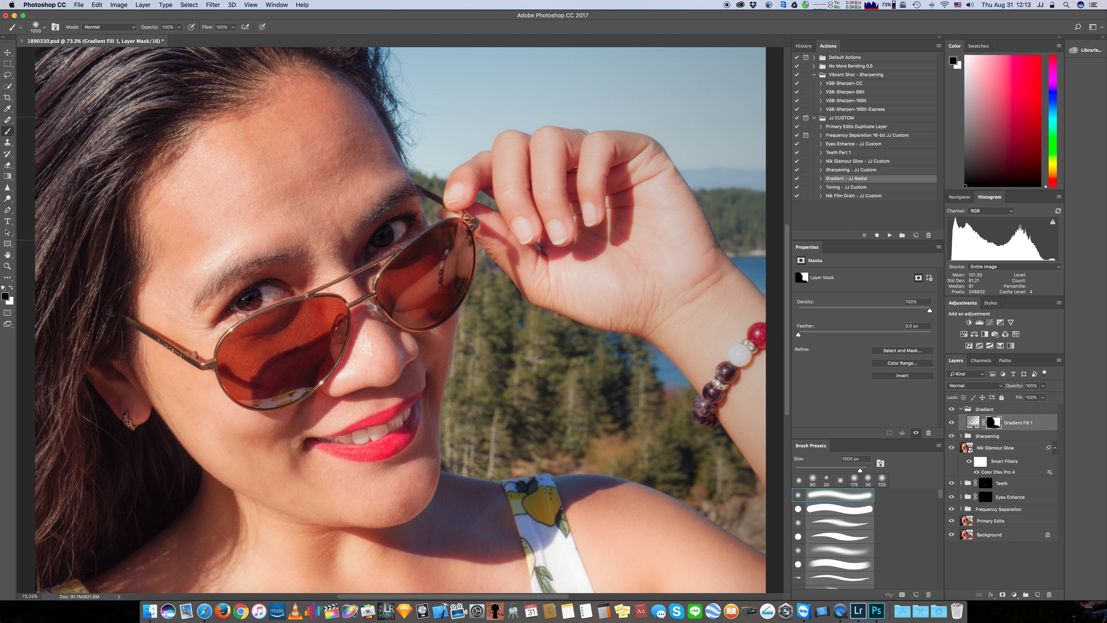
{"action": "key", "text": "super+Tab"}
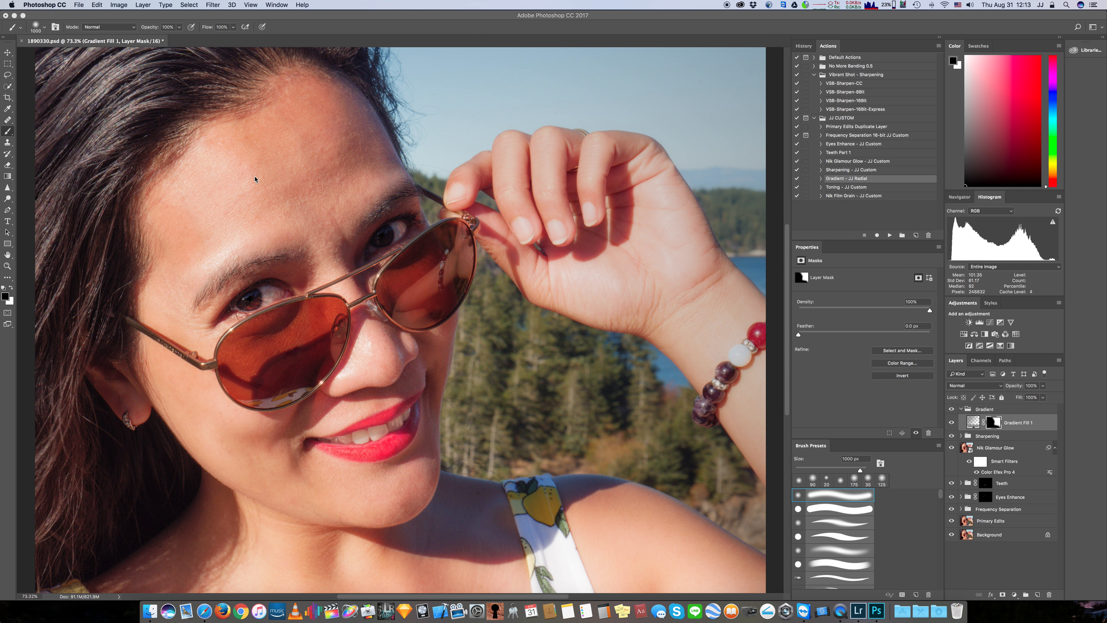
Reselect the Brush tool and save the edited PSD document
{"action": "left_click", "coordinate": [6, 143]}
{"action": "left_click", "coordinate": [7, 133]}
{"action": "key", "text": "super+s"}
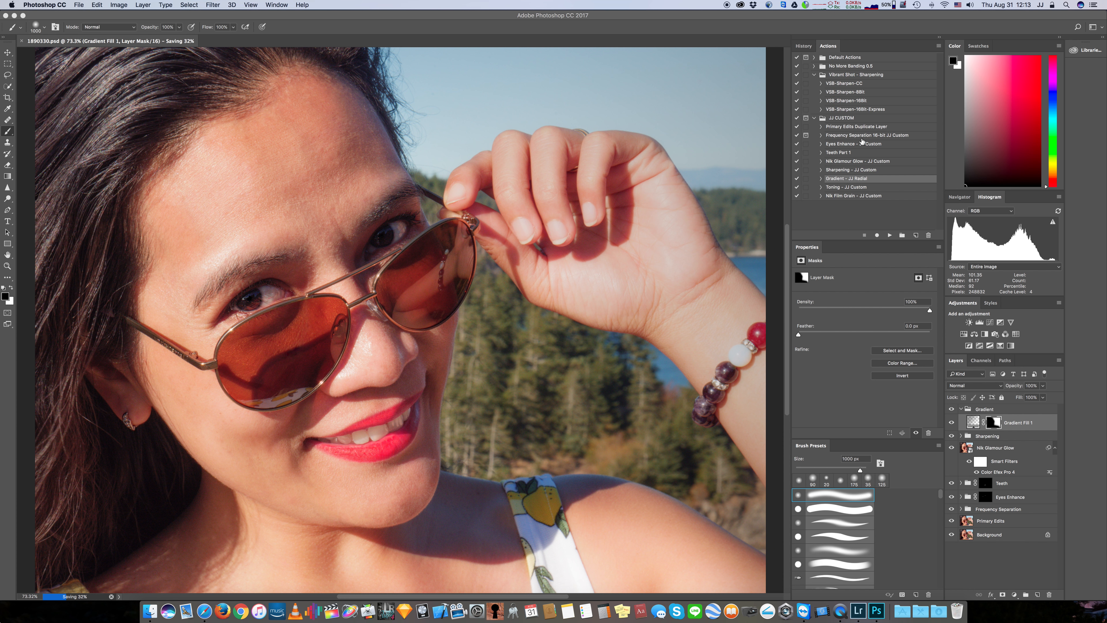
{"action": "left_click", "coordinate": [78, 5]}
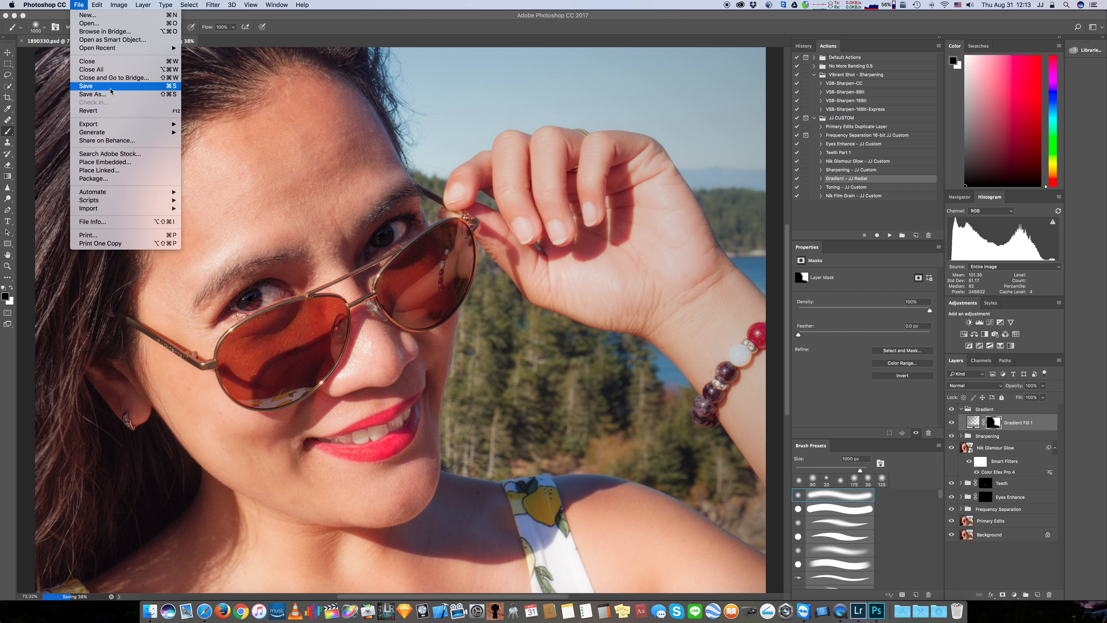
{"action": "left_click", "coordinate": [80, 5]}
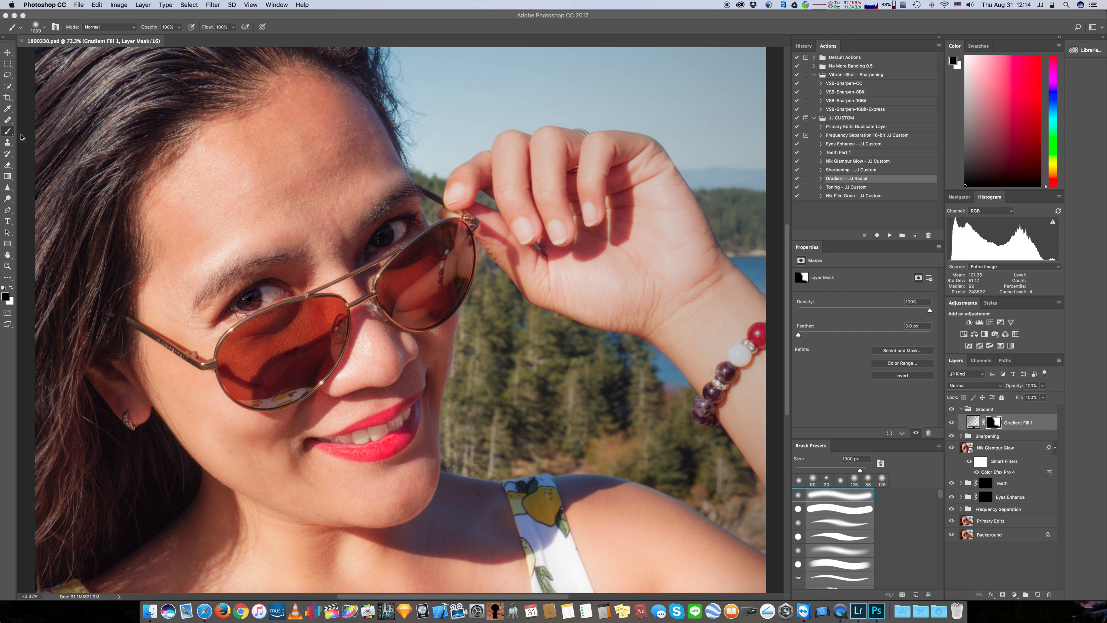
Try a lower flow for the Brush tool and restore it to 100%
{"action": "left_click", "coordinate": [7, 143]}
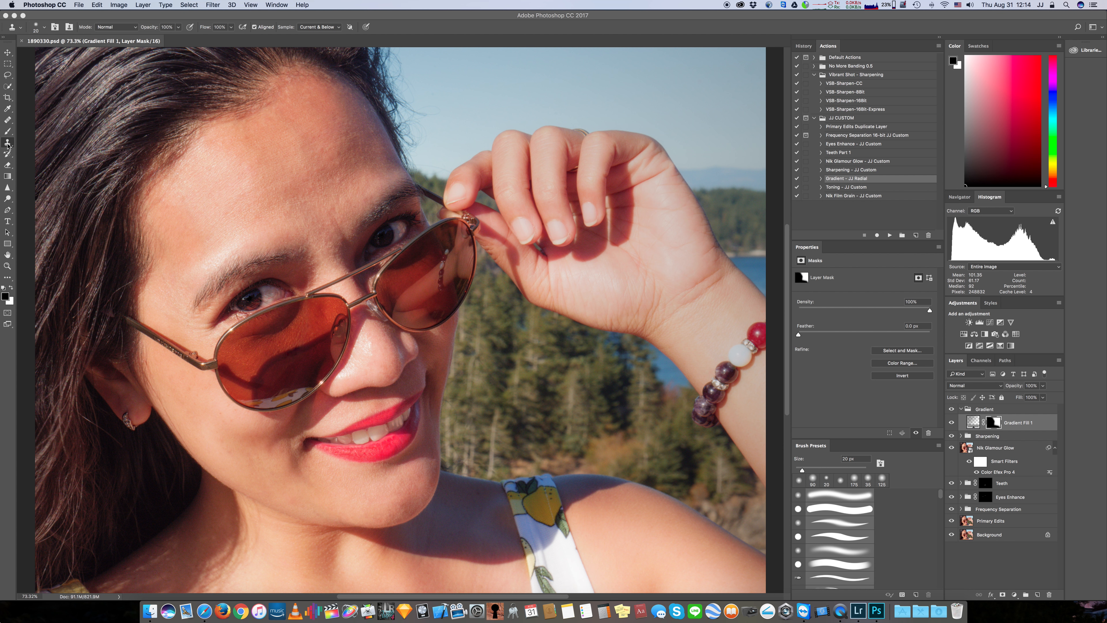
{"action": "left_click", "coordinate": [7, 134]}
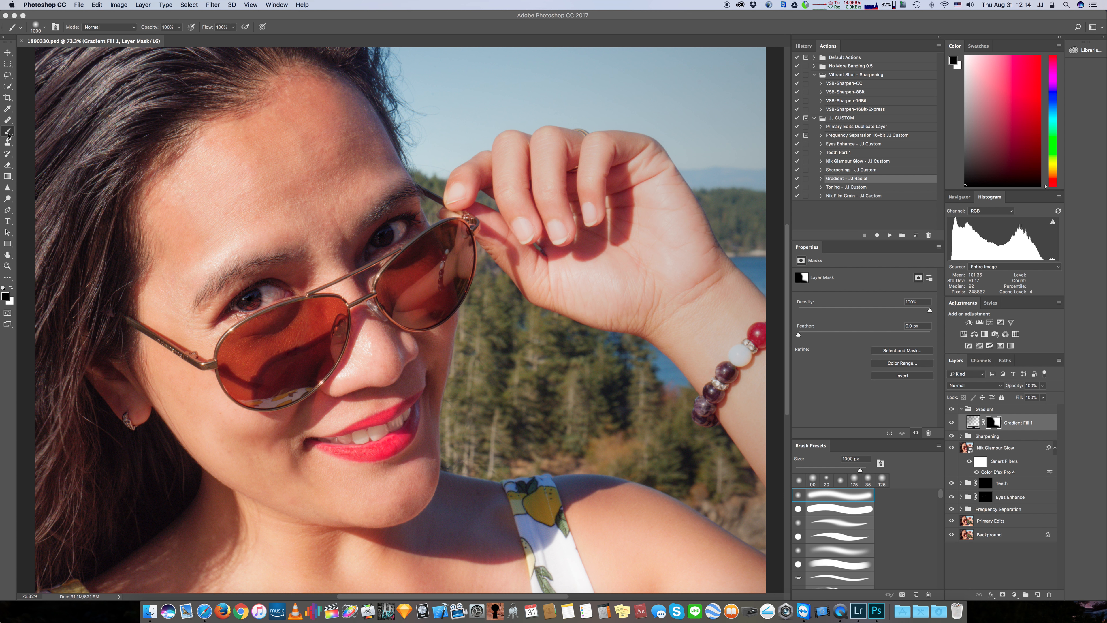
{"action": "left_click", "coordinate": [235, 30]}
{"action": "left_click_drag", "start_coordinate": [235, 37], "coordinate": [217, 37]}
{"action": "left_click", "coordinate": [233, 27]}
{"action": "left_click_drag", "start_coordinate": [234, 38], "coordinate": [283, 38]}
Reduce the brush size to 250 px and toggle the display of the Gradient Fill 1 mask
{"action": "key", "text": "bracketleft"}
{"action": "key", "text": "bracketleft"}
{"action": "key", "text": "bracketleft"}
{"action": "key", "text": "bracketleft"}
{"action": "key", "text": "bracketleft"}
{"action": "key", "text": "bracketleft"}
{"action": "key", "text": "bracketleft"}
{"action": "key", "text": "bracketleft"}
{"action": "key", "text": "bracketleft"}
{"action": "left_click", "coordinate": [997, 428], "text": "alt"}
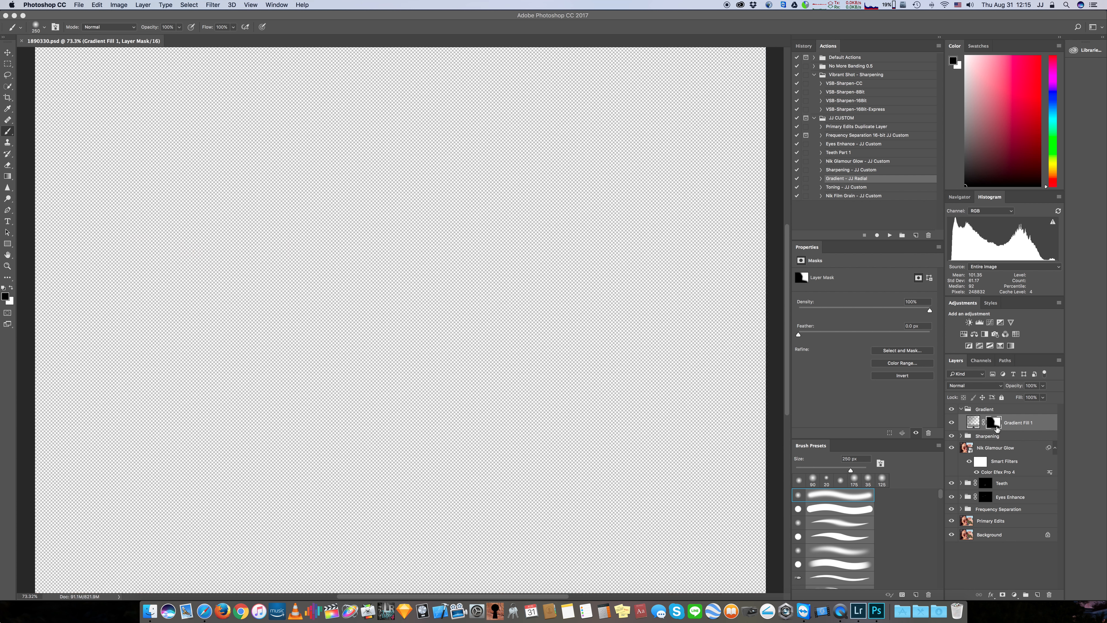
{"action": "left_click", "coordinate": [998, 429], "text": "alt"}
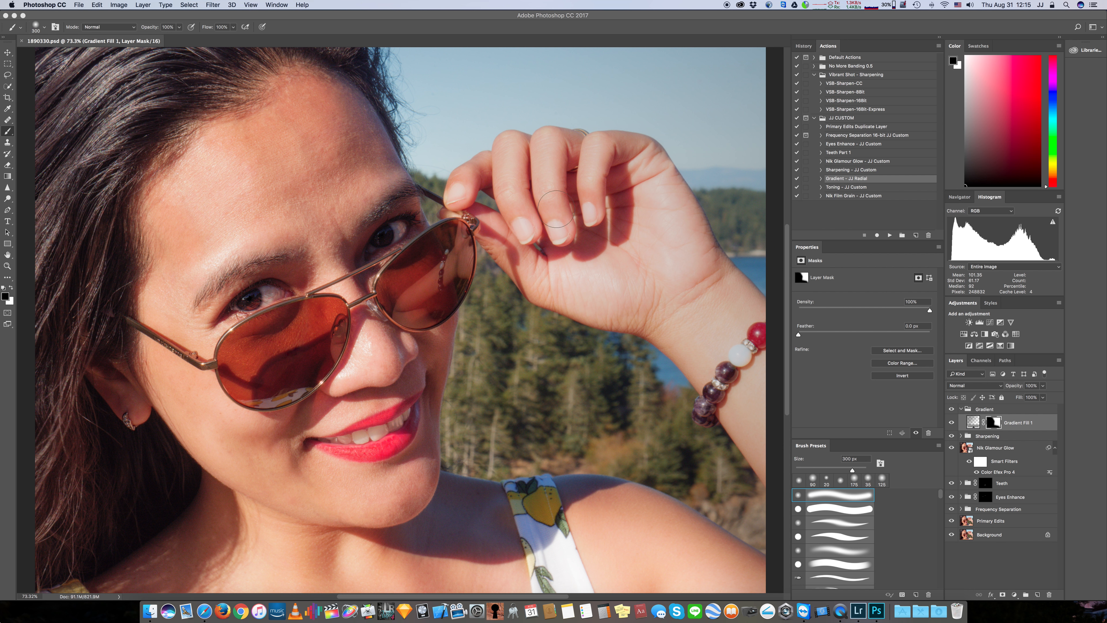
Enlarge the brush to 500 px and inspect the Gradient Fill 1 mask on its own
{"action": "key", "text": "bracketright"}
{"action": "key", "text": "bracketright"}
{"action": "key", "text": "bracketright"}
{"action": "left_click", "coordinate": [993, 427], "text": "alt"}
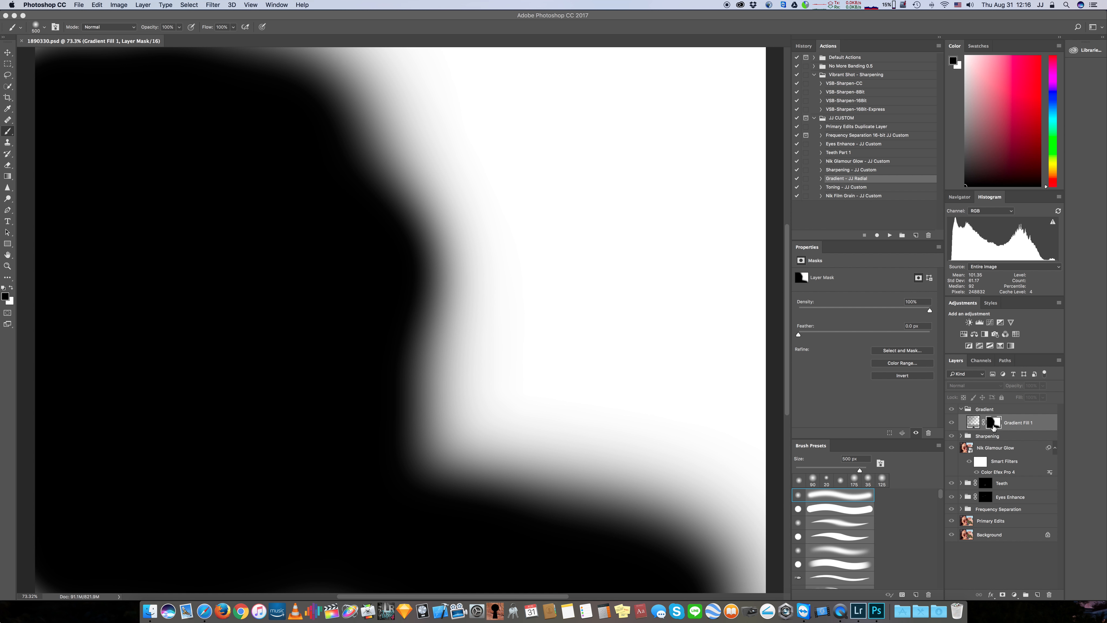
{"action": "left_click", "coordinate": [993, 427], "text": "alt"}
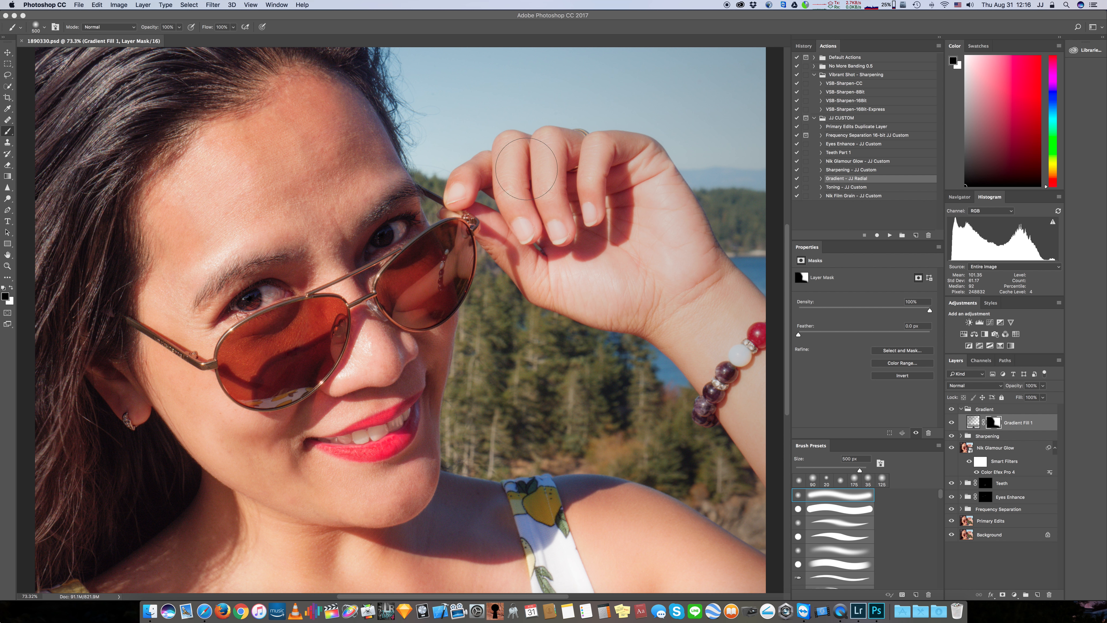
Add a Gradient Fill layer above Gradient Fill 1 using the dark-to-transparent preset
{"action": "left_click", "coordinate": [1005, 437]}
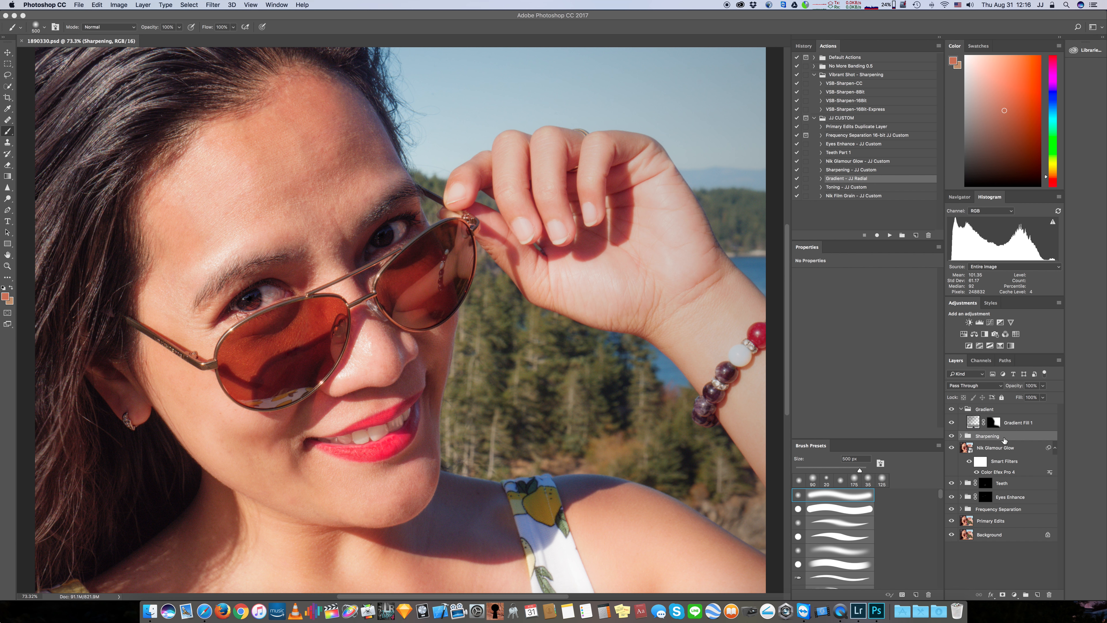
{"action": "left_click", "coordinate": [998, 427]}
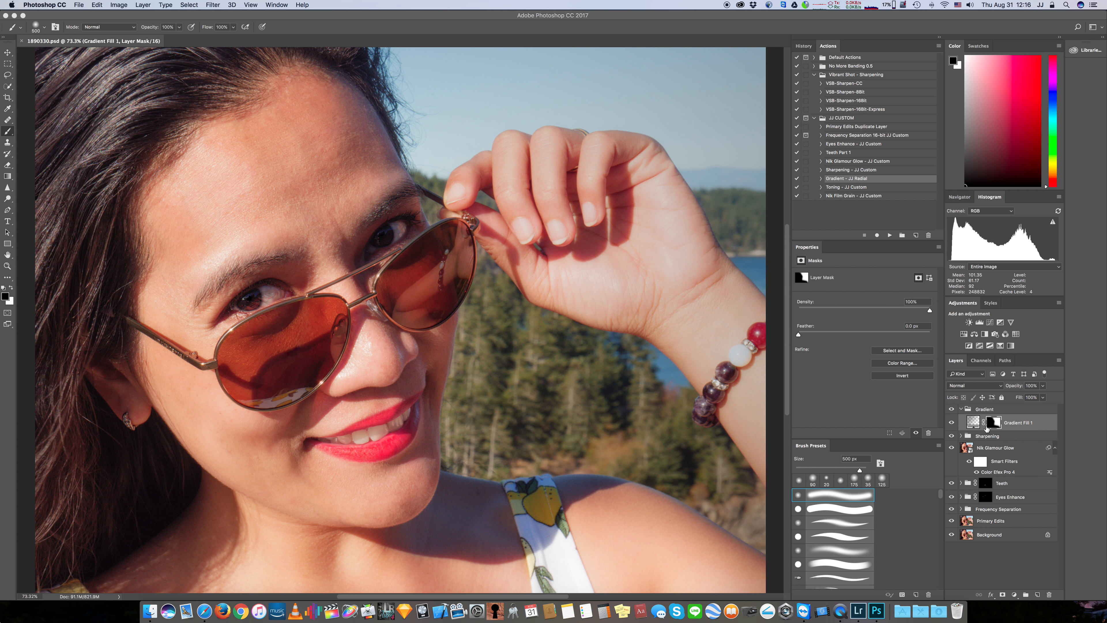
{"action": "left_click", "coordinate": [1015, 595]}
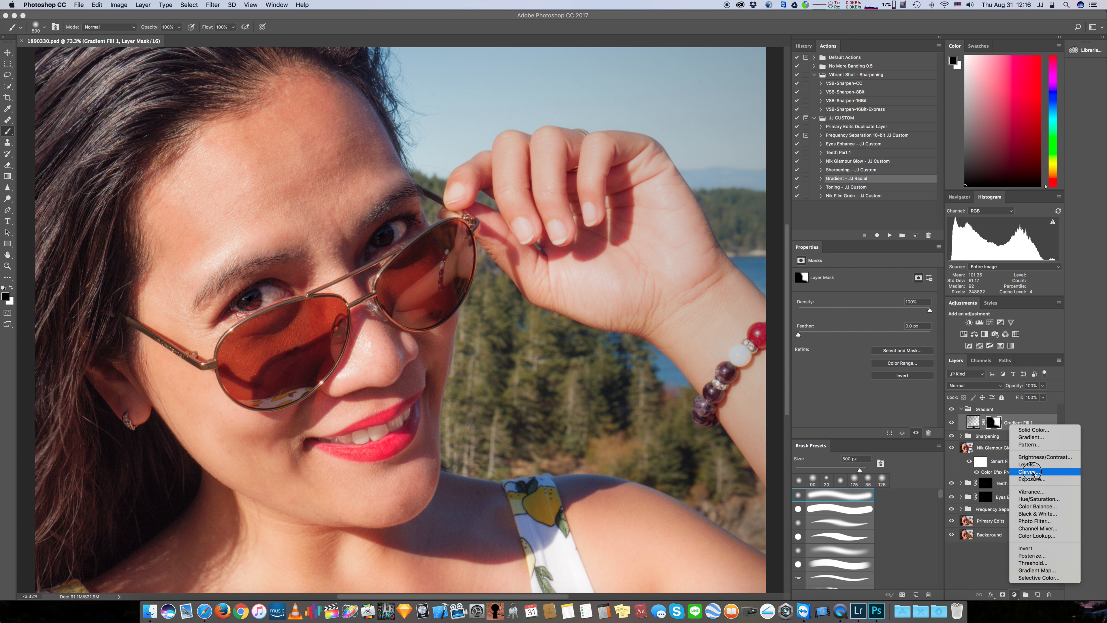
{"action": "left_click", "coordinate": [1033, 439]}
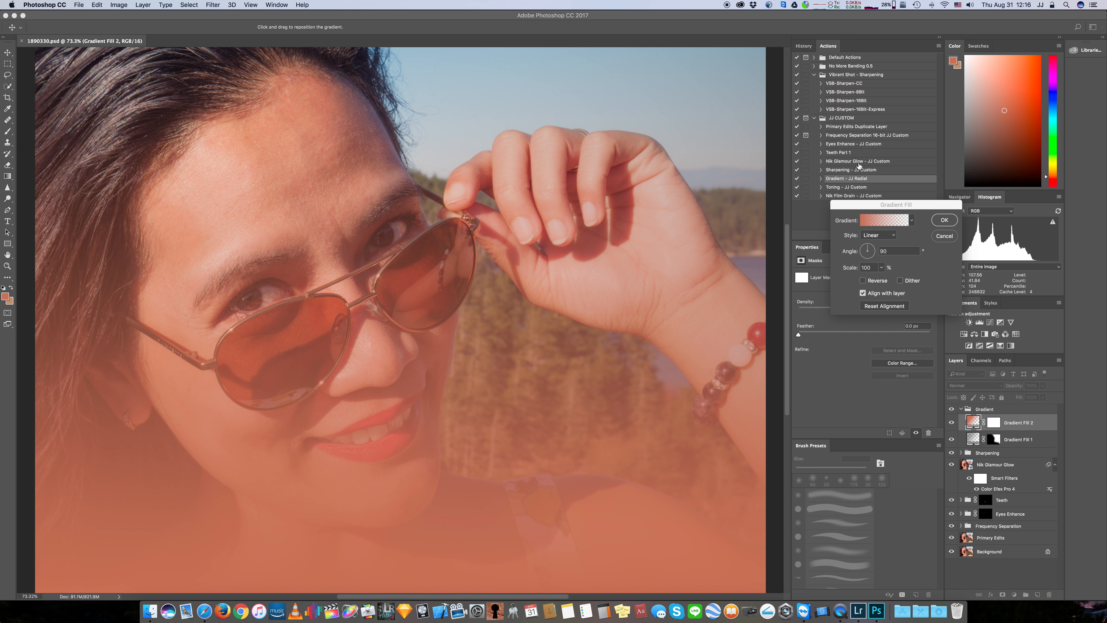
{"action": "left_click", "coordinate": [886, 224]}
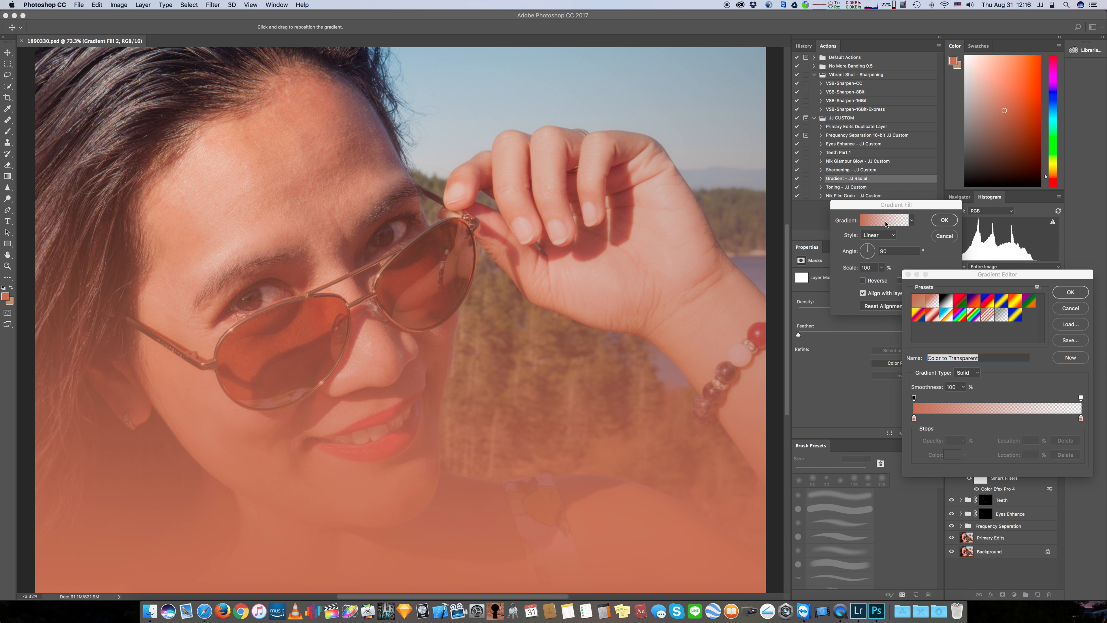
{"action": "left_click", "coordinate": [1002, 317]}
{"action": "left_click", "coordinate": [1065, 295]}
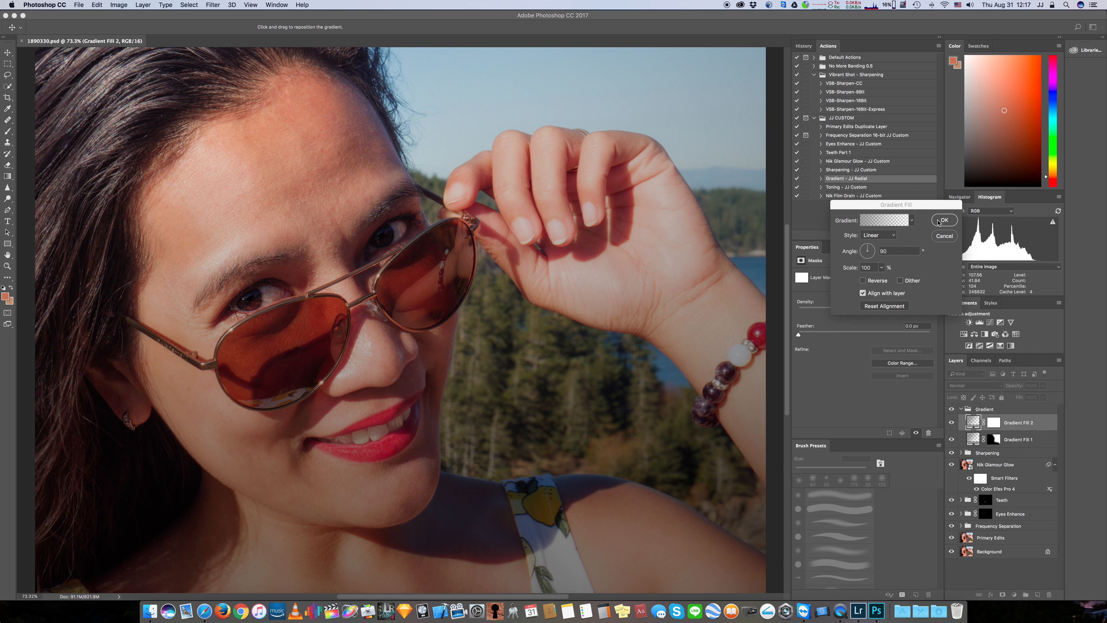
Adjust the scale of the linear 90° gradient and apply the new fill layer
{"action": "left_click", "coordinate": [882, 267]}
{"action": "left_click_drag", "start_coordinate": [880, 280], "coordinate": [886, 279]}
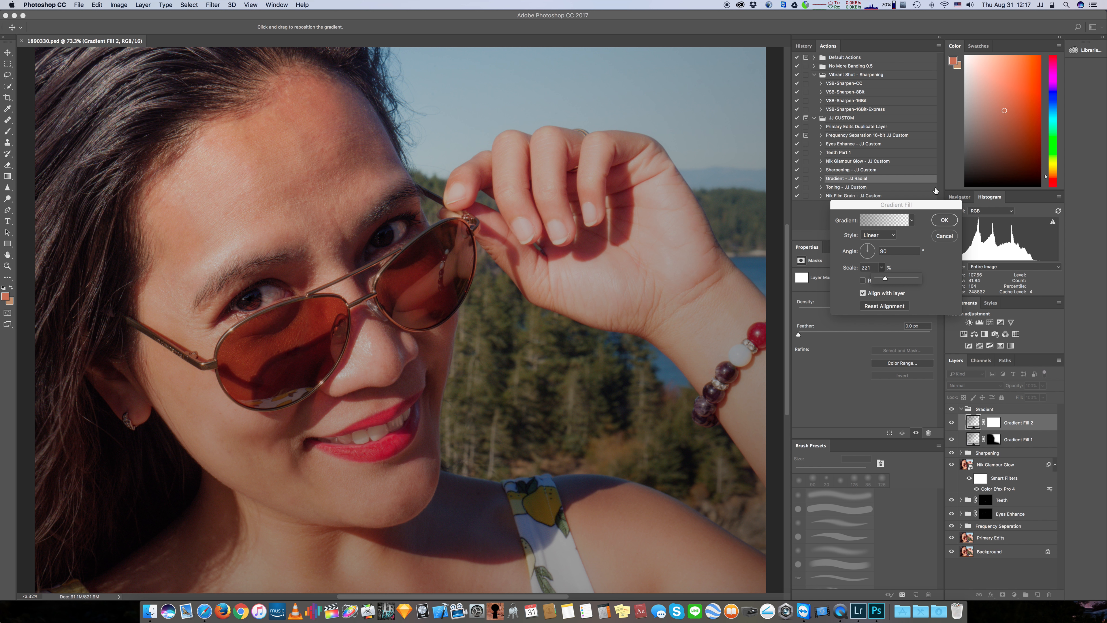
{"action": "left_click_drag", "start_coordinate": [876, 268], "coordinate": [849, 269]}
{"action": "left_click", "coordinate": [881, 268]}
{"action": "left_click_drag", "start_coordinate": [880, 282], "coordinate": [879, 281]}
{"action": "left_click", "coordinate": [945, 220]}
Invert the Gradient Fill 2 layer mask to black
{"action": "key", "text": "b"}
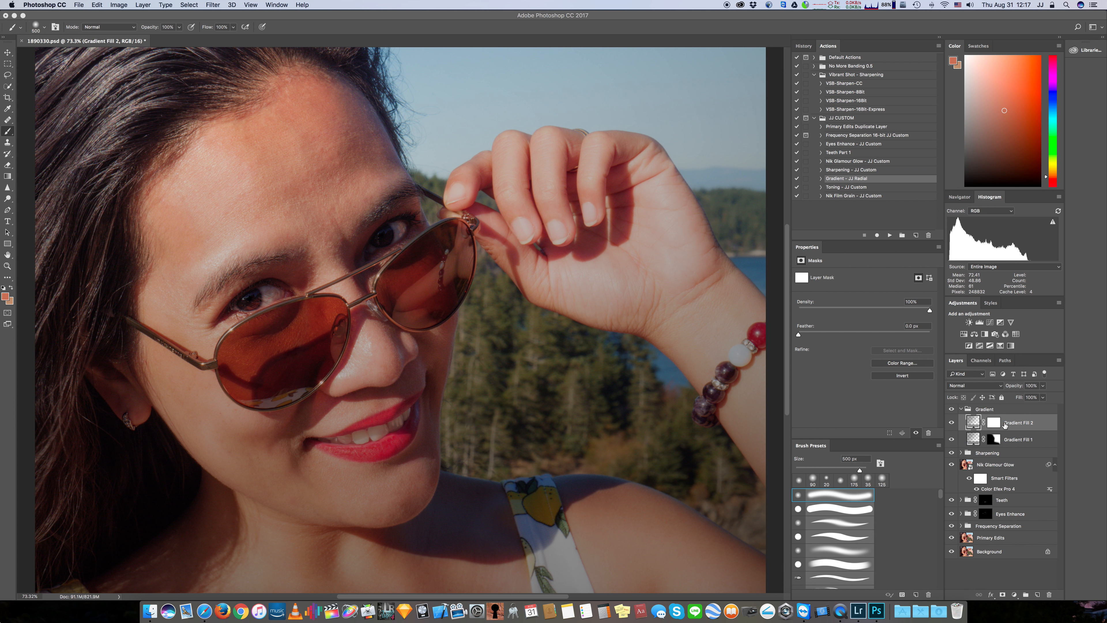
{"action": "left_click", "coordinate": [995, 423]}
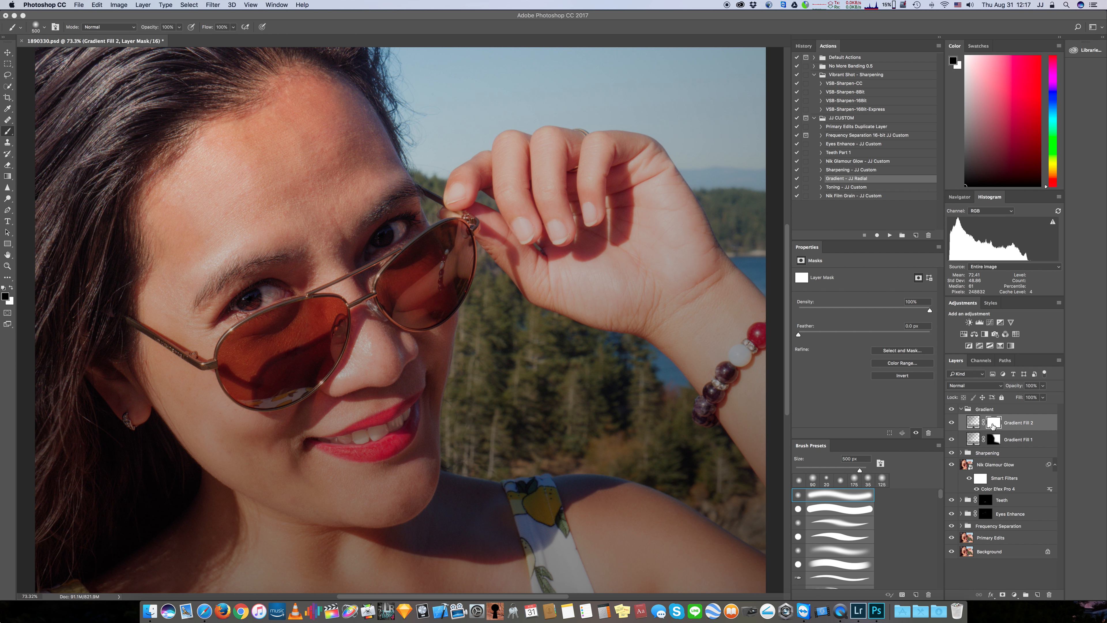
{"action": "key", "text": "super+i"}
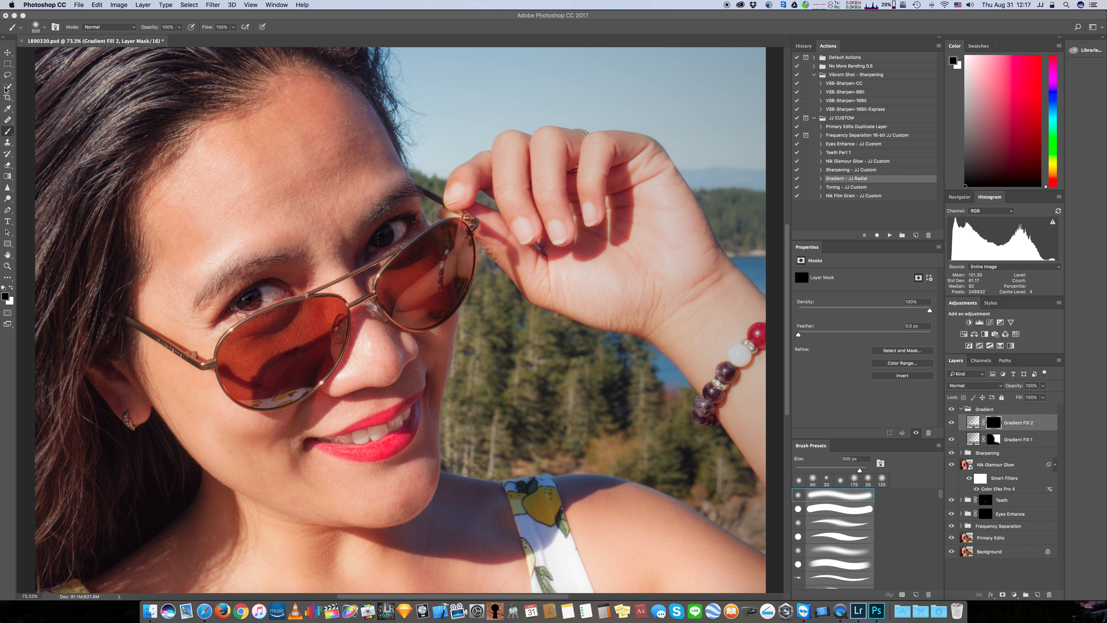
Set up the Gradient tool with a white foreground color and 52% opacity
{"action": "left_click", "coordinate": [7, 177]}
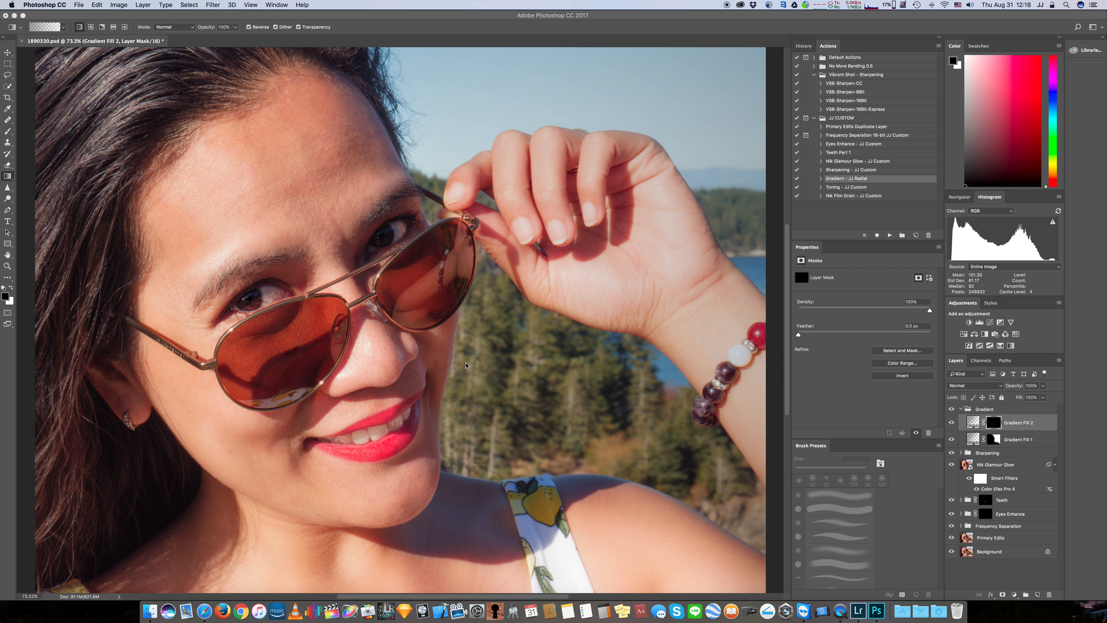
{"action": "scroll", "coordinate": [434, 359], "scroll_direction": "down", "scroll_amount": 6}
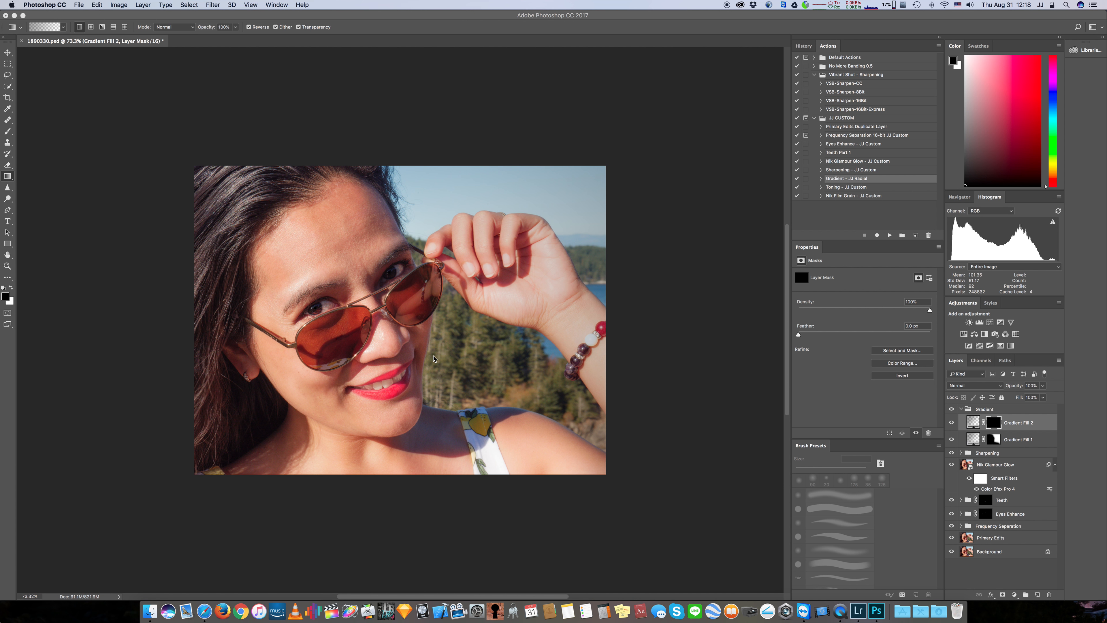
{"action": "scroll", "coordinate": [364, 203], "scroll_direction": "up", "scroll_amount": 3}
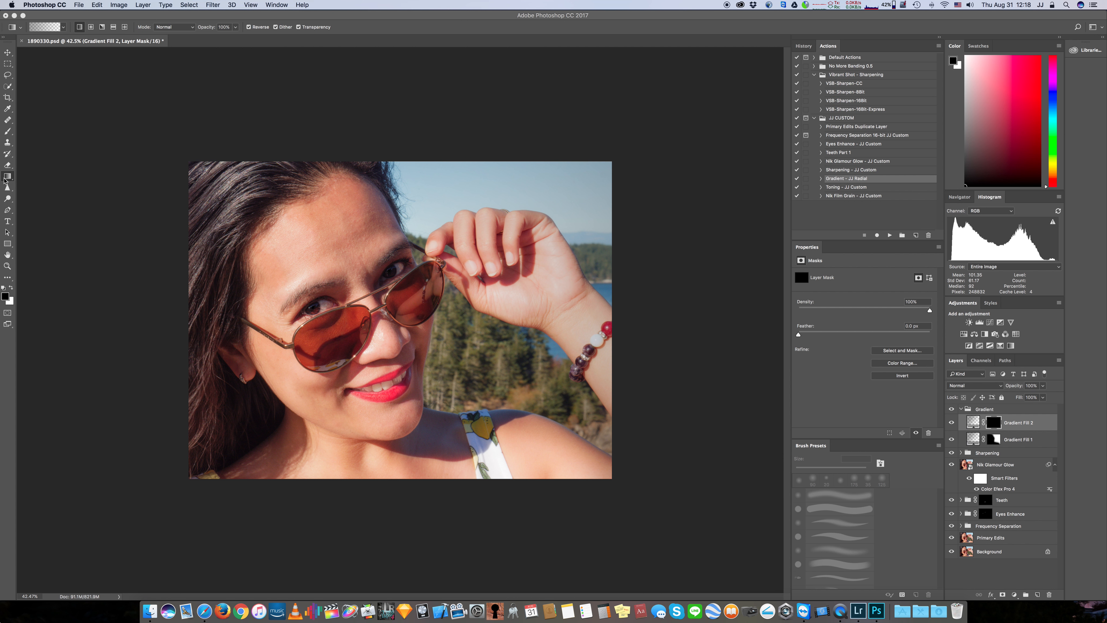
{"action": "left_click", "coordinate": [11, 288]}
{"action": "left_click", "coordinate": [235, 26]}
{"action": "left_click_drag", "start_coordinate": [239, 38], "coordinate": [217, 38]}
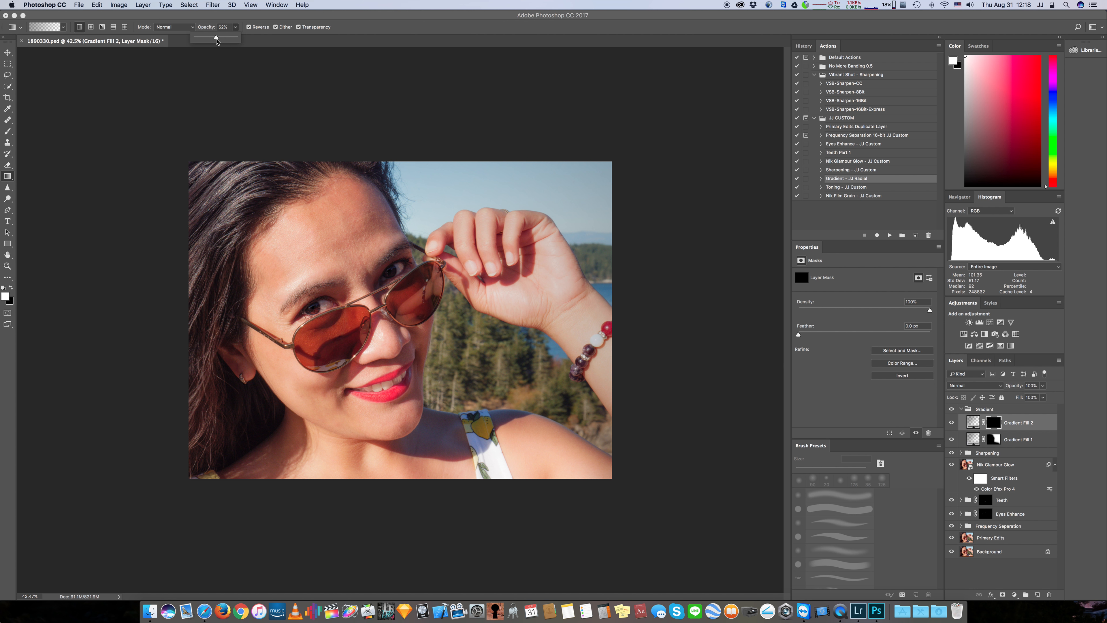
Try a short diagonal gradient over the shoulder on the Gradient Fill 2 mask, and quit the program saving the document
{"action": "left_click_drag", "start_coordinate": [489, 440], "coordinate": [543, 493]}
{"action": "key", "text": "super+q"}
{"action": "key", "text": "Return"}
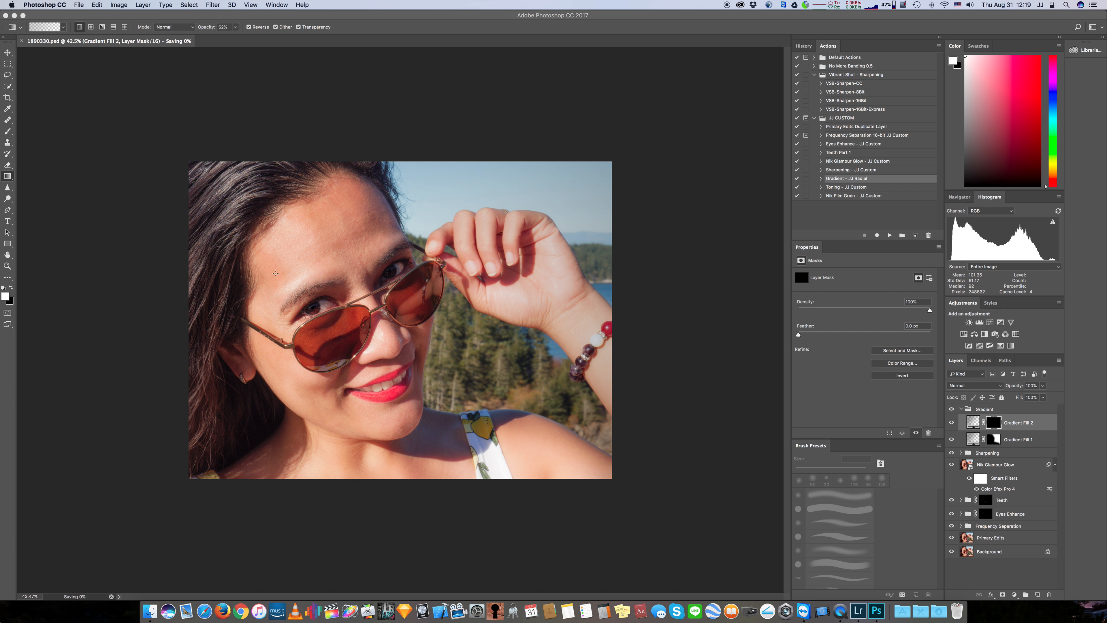